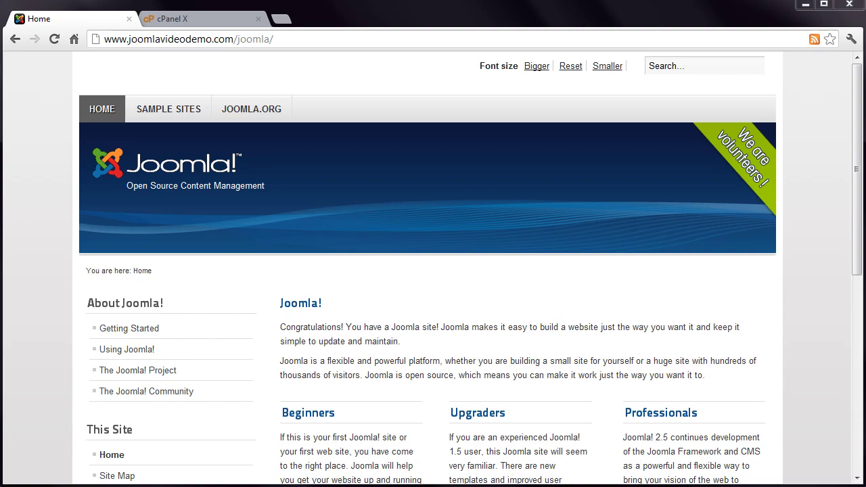
- Switch from the Joomla demo site to the cPanel X browser tab
{"action": "left_click", "coordinate": [198, 18]}
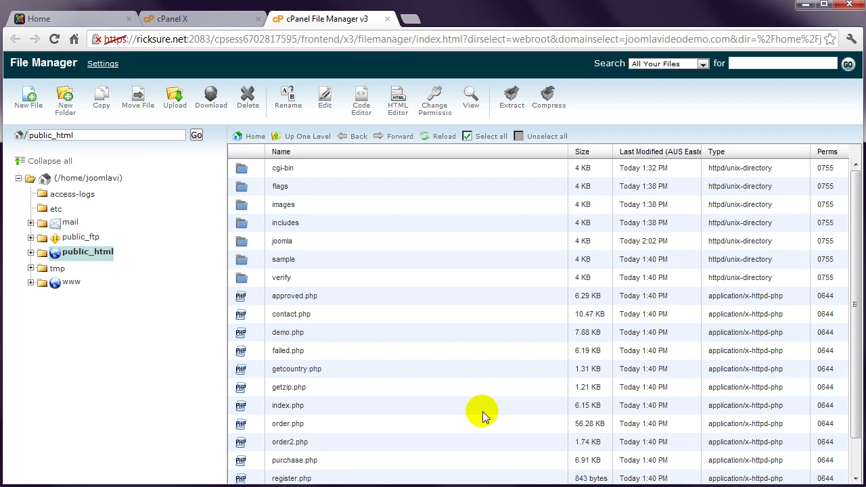
- Expand public_html in the folder tree and select the joomla folder
{"action": "left_click", "coordinate": [31, 254]}
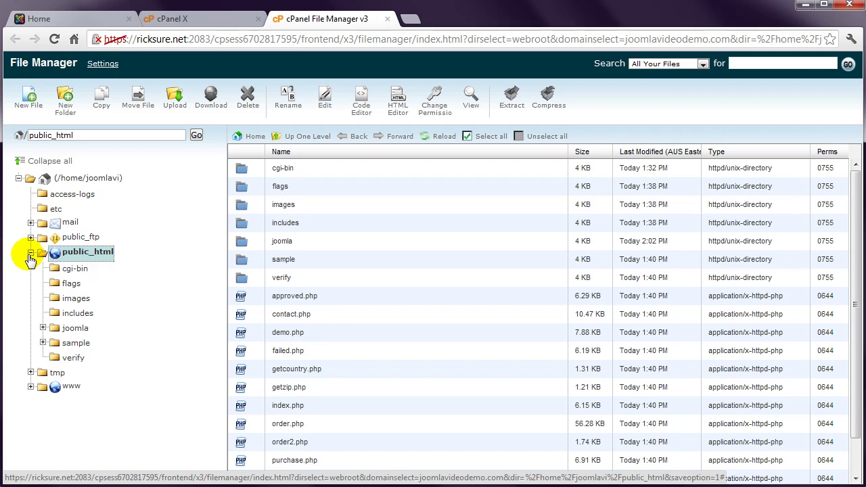
{"action": "left_click", "coordinate": [247, 243]}
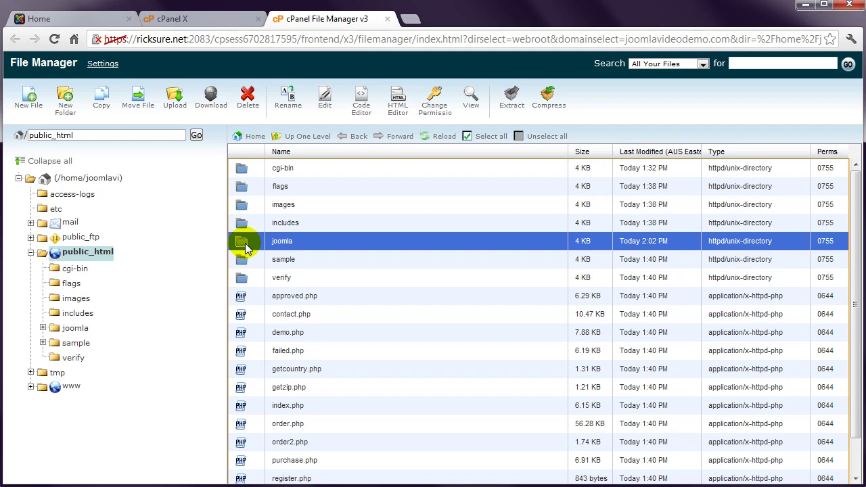
- Create a new folder named 'old' in public_html
{"action": "left_click", "coordinate": [67, 105]}
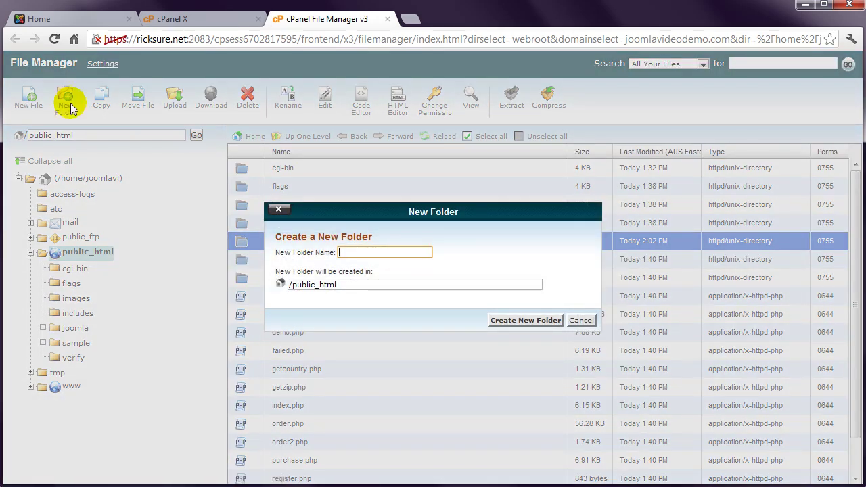
{"action": "type", "text": "old"}
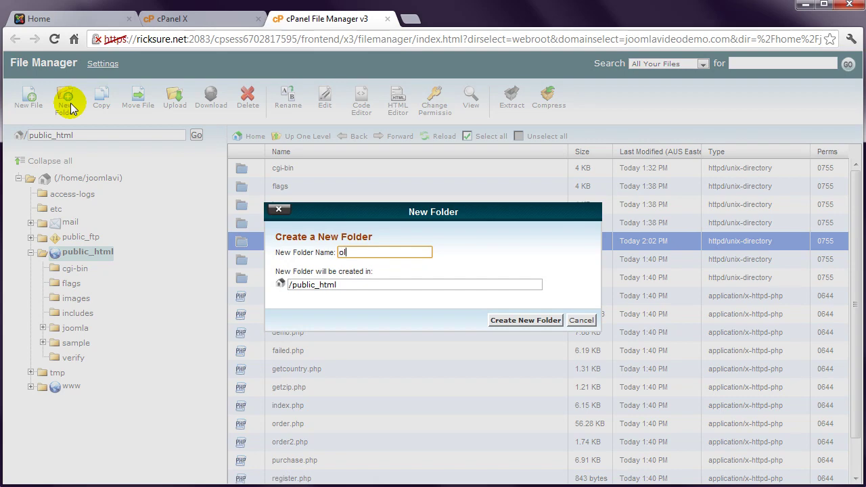
{"action": "left_click", "coordinate": [509, 320]}
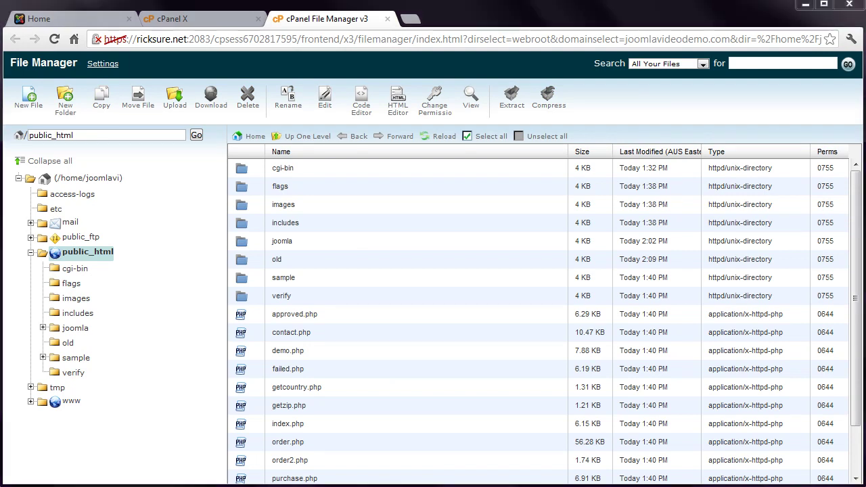
- Select all items in public_html, then deselect the joomla and old folders
{"action": "left_click", "coordinate": [491, 140]}
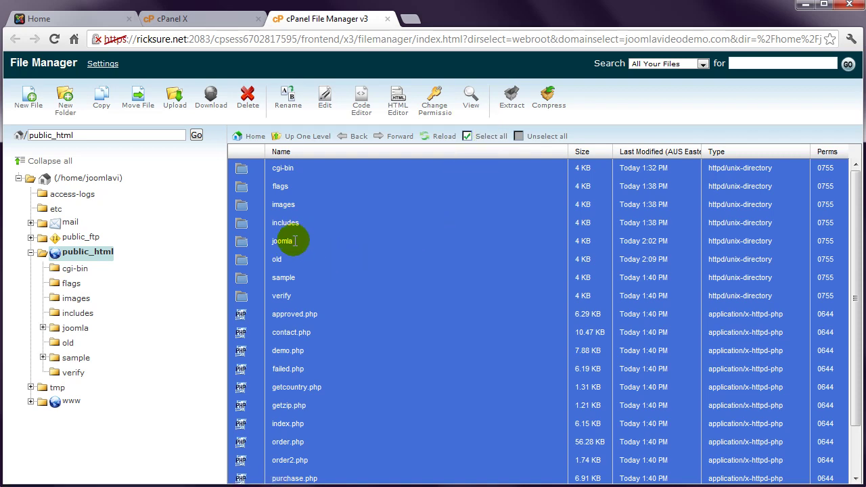
{"action": "left_click", "coordinate": [245, 247], "text": "ctrl"}
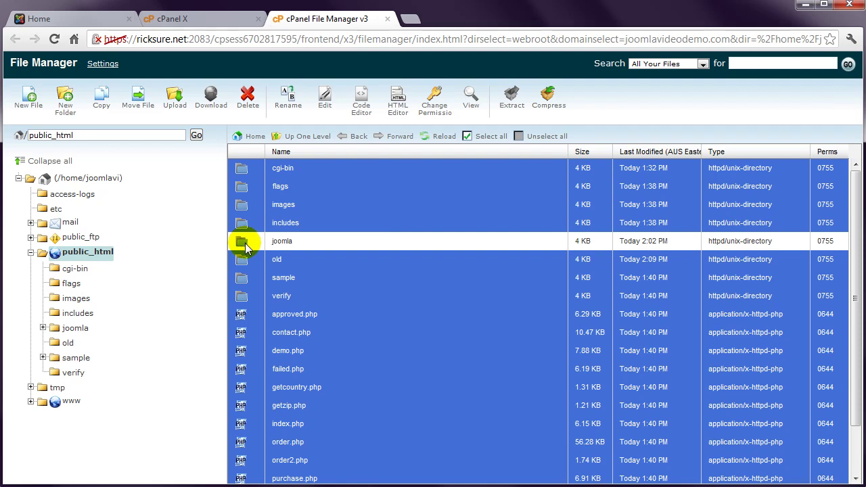
{"action": "left_click", "coordinate": [244, 265], "text": "ctrl"}
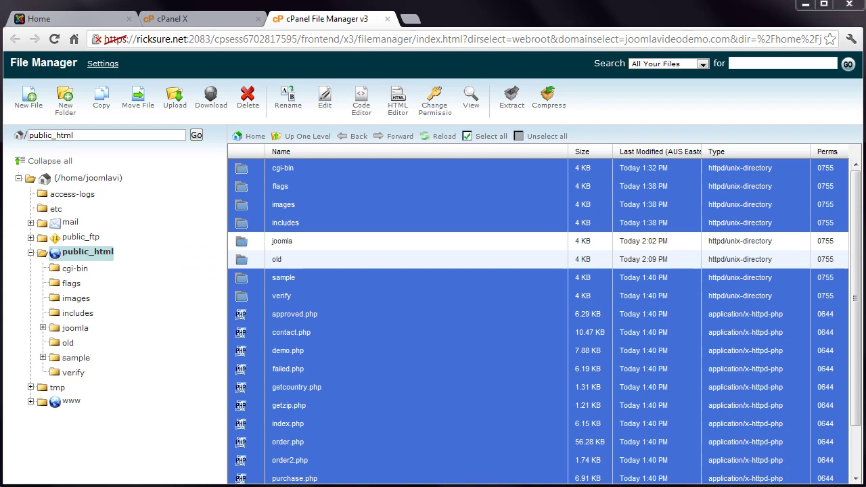
- Compress the selected items as a Zip archive saved to /public_html/old/archive.zip
{"action": "left_click", "coordinate": [550, 100]}
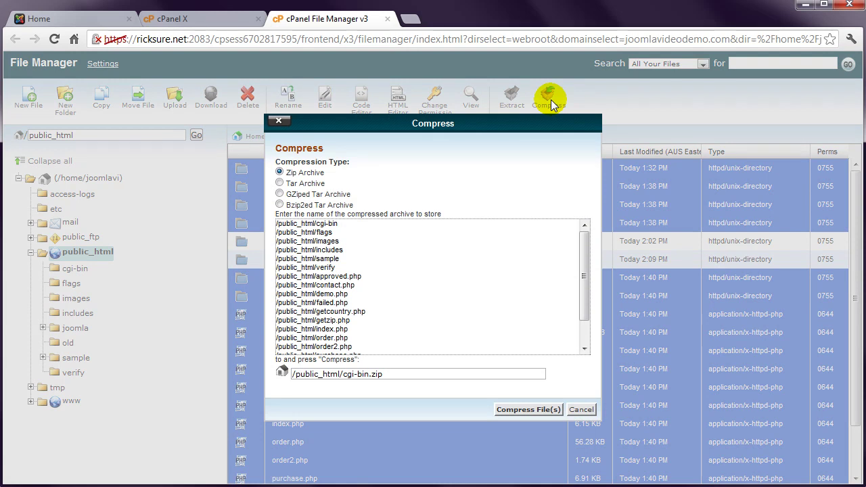
{"action": "left_click", "coordinate": [279, 172]}
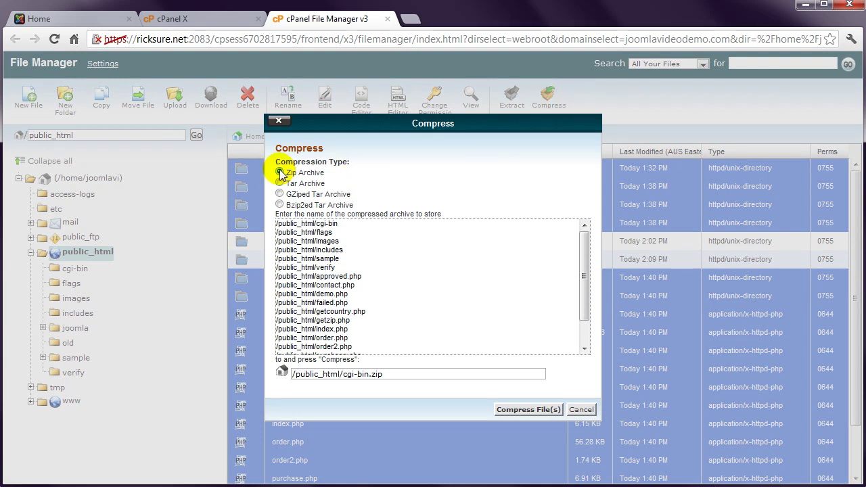
{"action": "left_click", "coordinate": [343, 375]}
{"action": "type", "text": "old"}
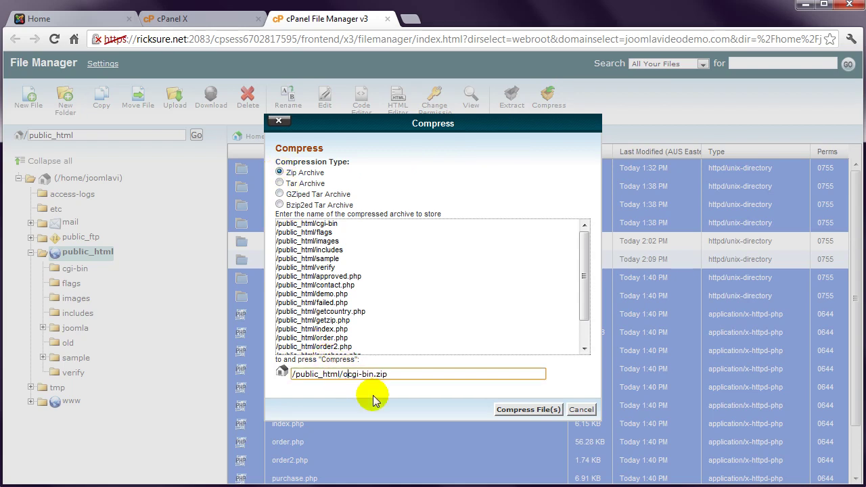
{"action": "type", "text": "/"}
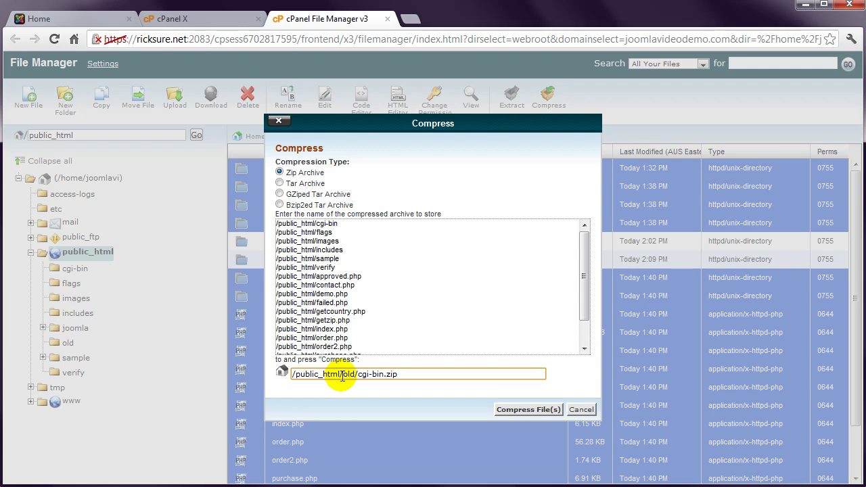
{"action": "left_click_drag", "start_coordinate": [357, 375], "coordinate": [384, 376]}
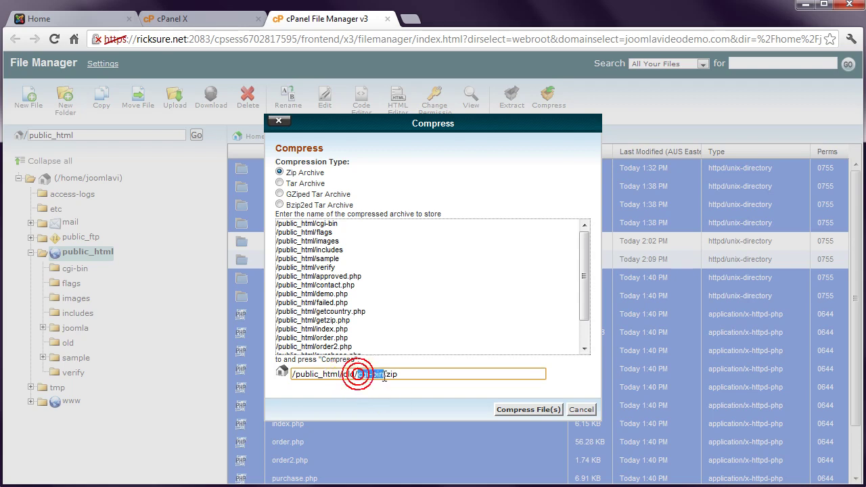
{"action": "type", "text": "arc"}
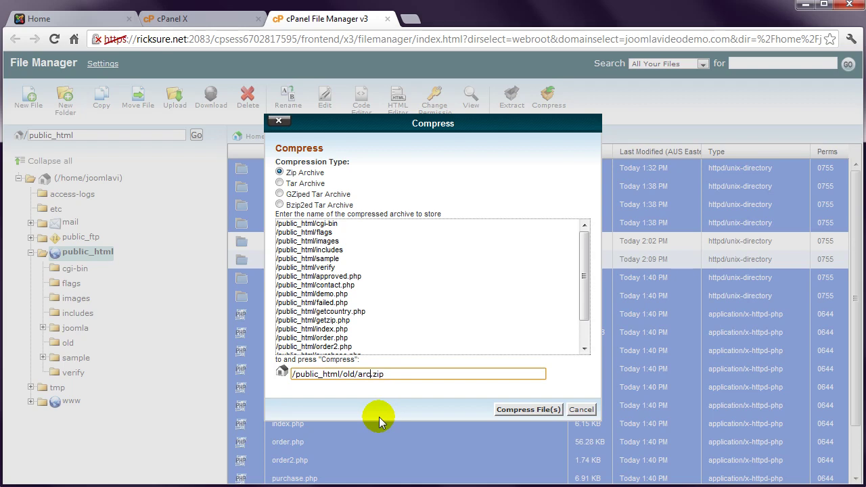
{"action": "type", "text": "hive"}
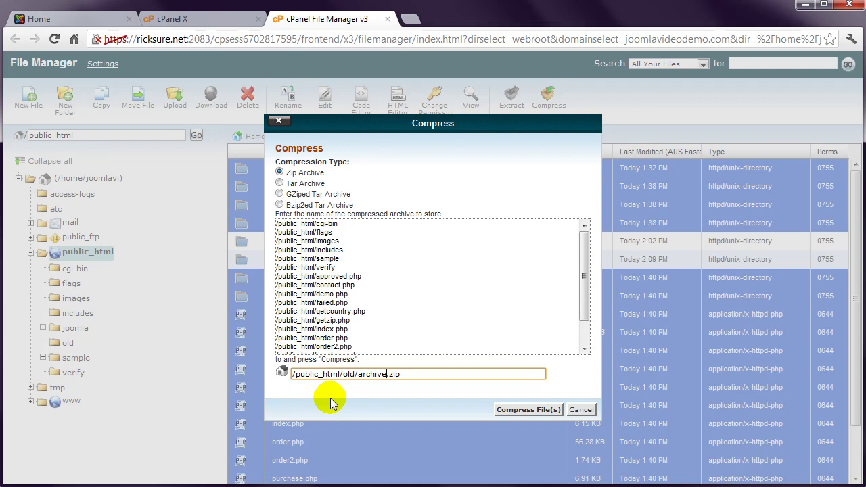
{"action": "left_click", "coordinate": [533, 410]}
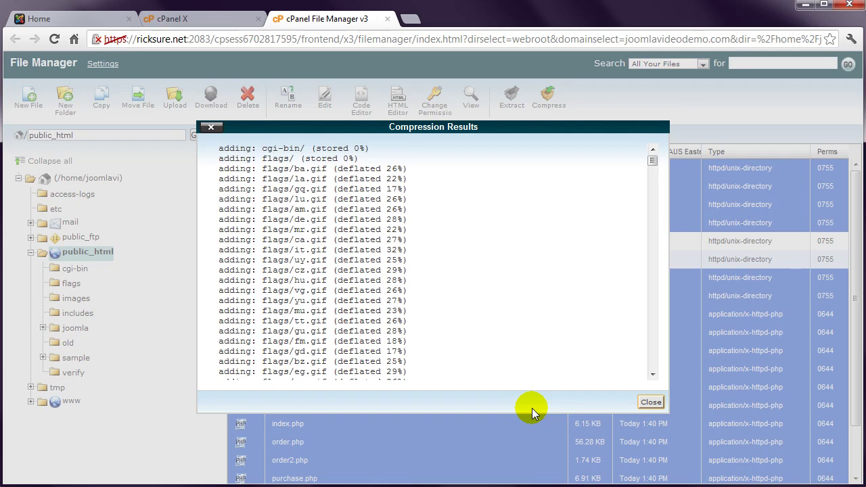
- Dismiss the compression results and open the old folder
{"action": "left_click", "coordinate": [640, 404]}
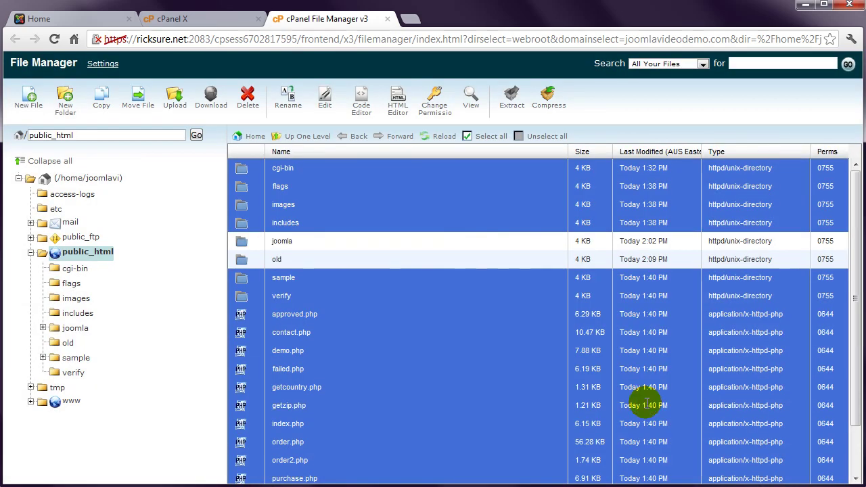
{"action": "left_click", "coordinate": [276, 259]}
{"action": "left_click", "coordinate": [277, 259]}
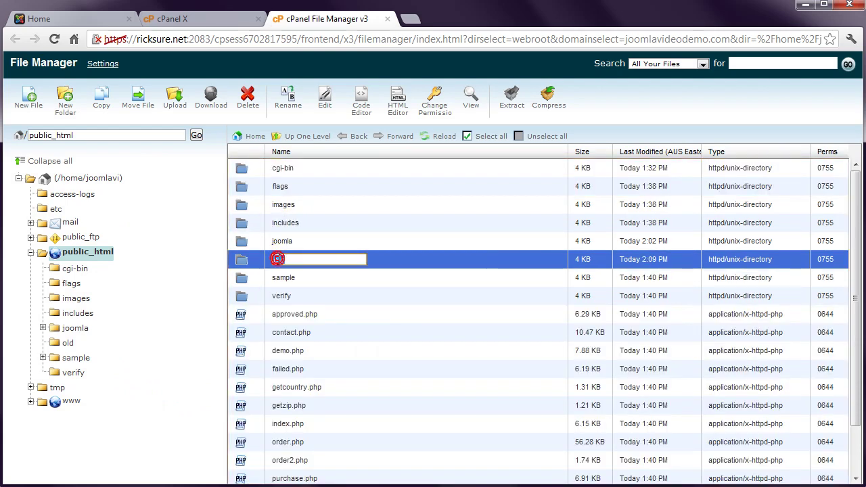
{"action": "double_click", "coordinate": [245, 263]}
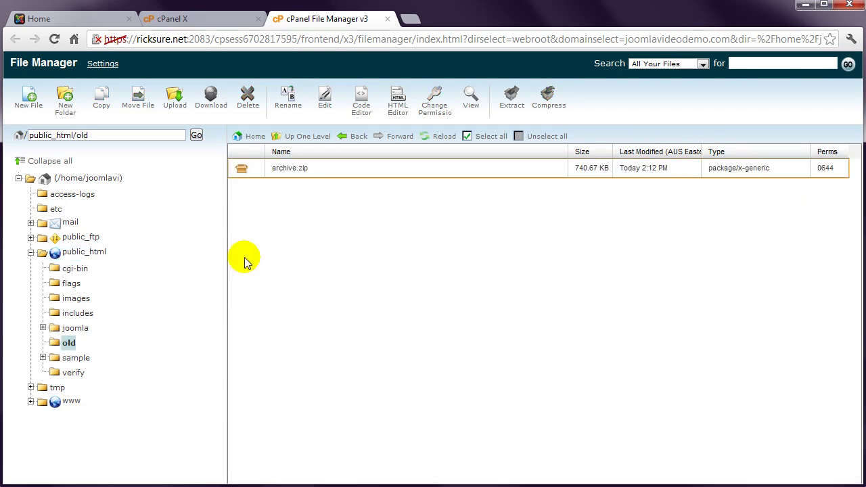
{"action": "left_click", "coordinate": [304, 139]}
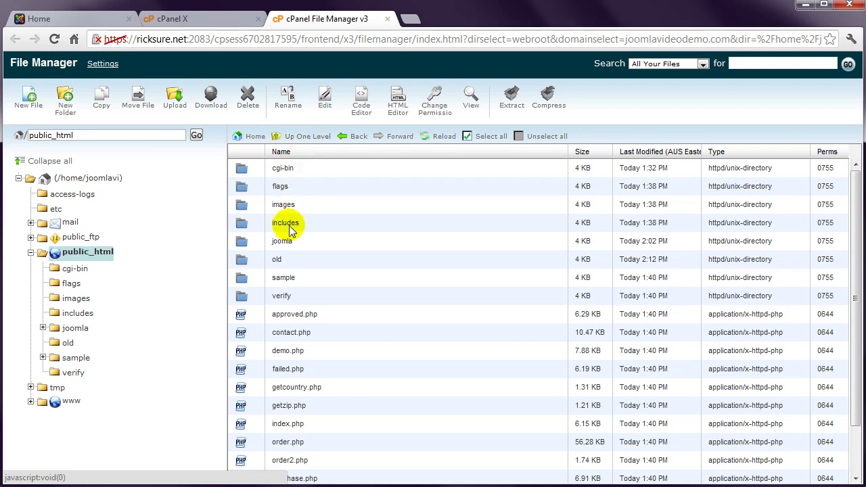
{"action": "left_click", "coordinate": [245, 260]}
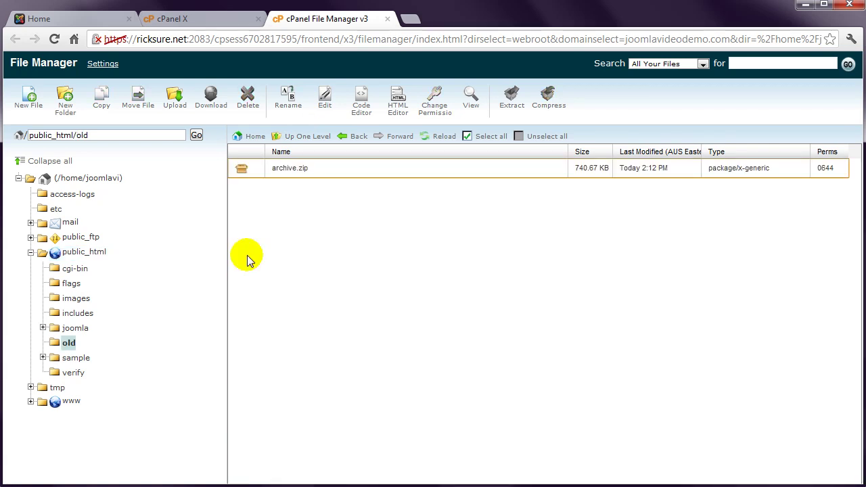
- View archive.zip's contents to confirm the site files, then close the viewer tab
{"action": "right_click", "coordinate": [279, 167]}
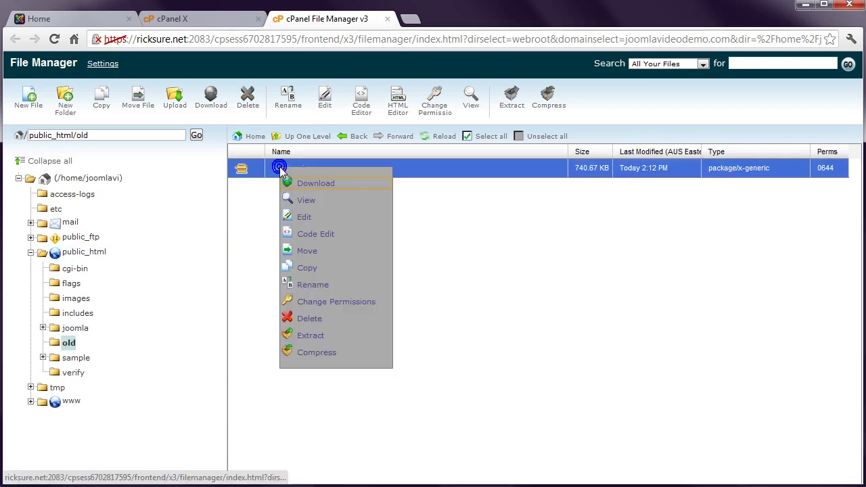
{"action": "left_click", "coordinate": [298, 198]}
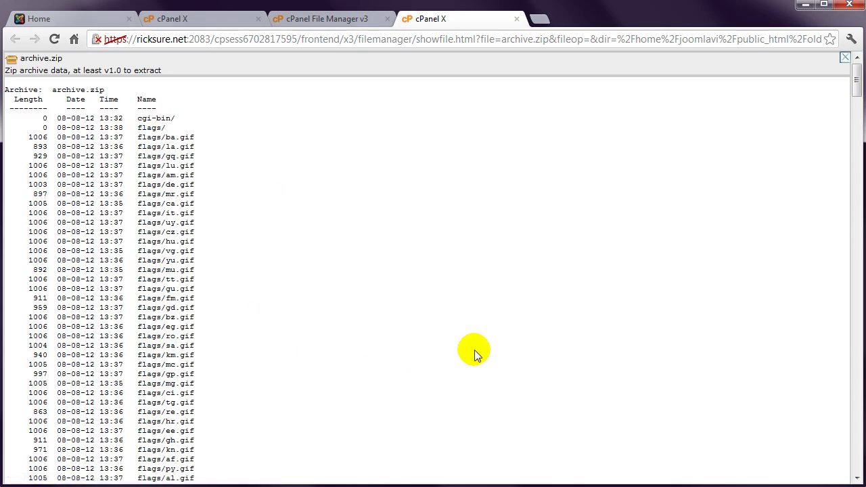
{"action": "left_click_drag", "start_coordinate": [857, 83], "coordinate": [816, 71]}
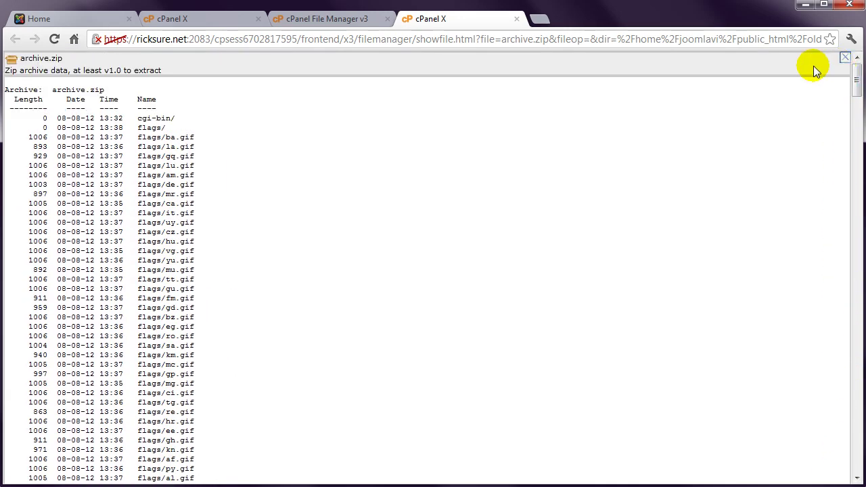
{"action": "middle_click", "coordinate": [455, 26]}
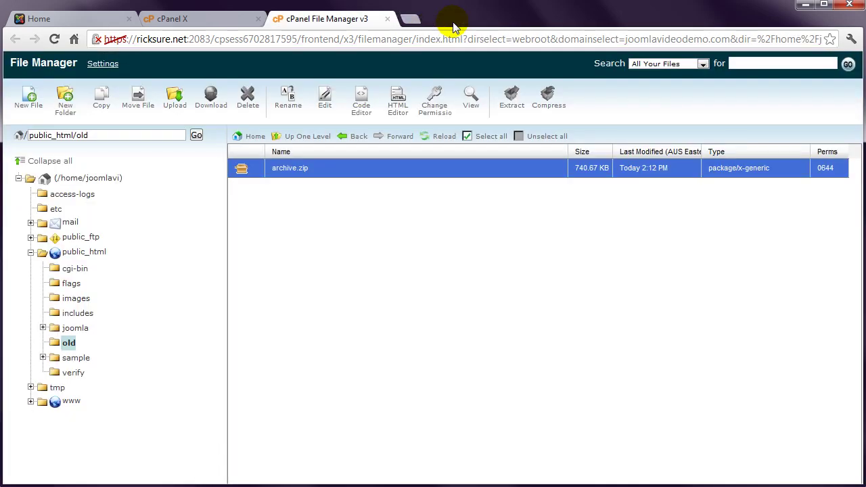
- Back in public_html, delete every item except the joomla and old folders
{"action": "left_click", "coordinate": [294, 136]}
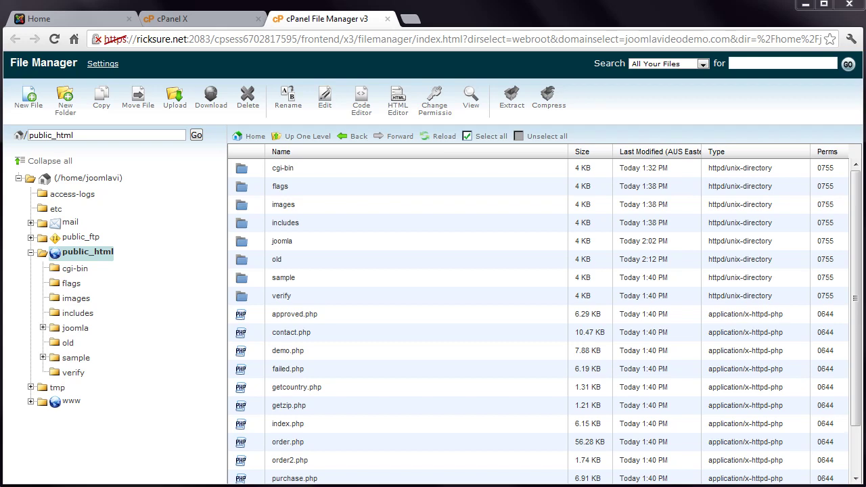
{"action": "left_click", "coordinate": [481, 136]}
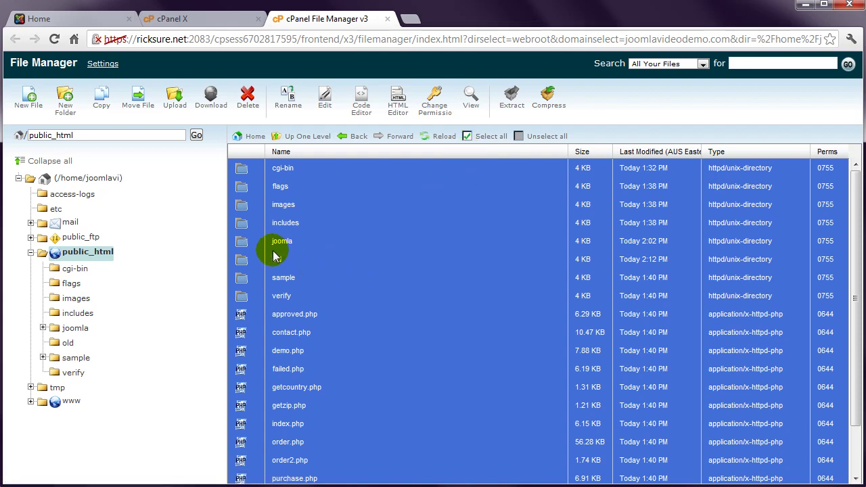
{"action": "left_click", "coordinate": [243, 241], "text": "ctrl"}
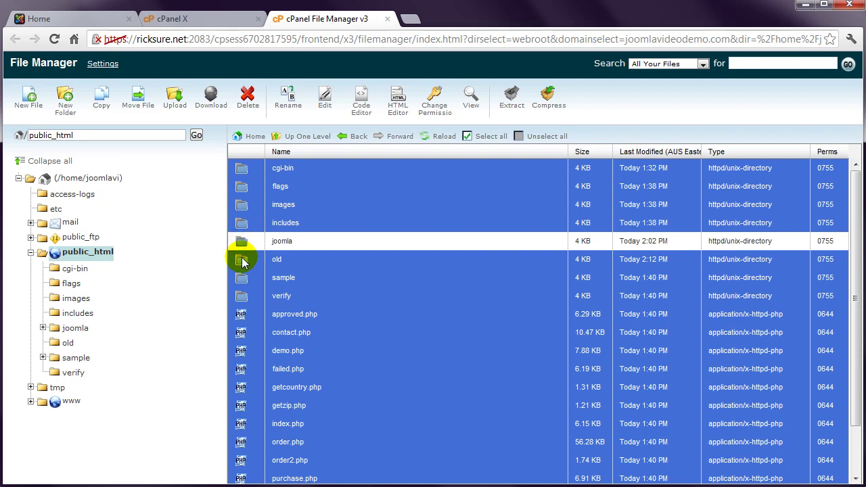
{"action": "left_click", "coordinate": [242, 260], "text": "ctrl"}
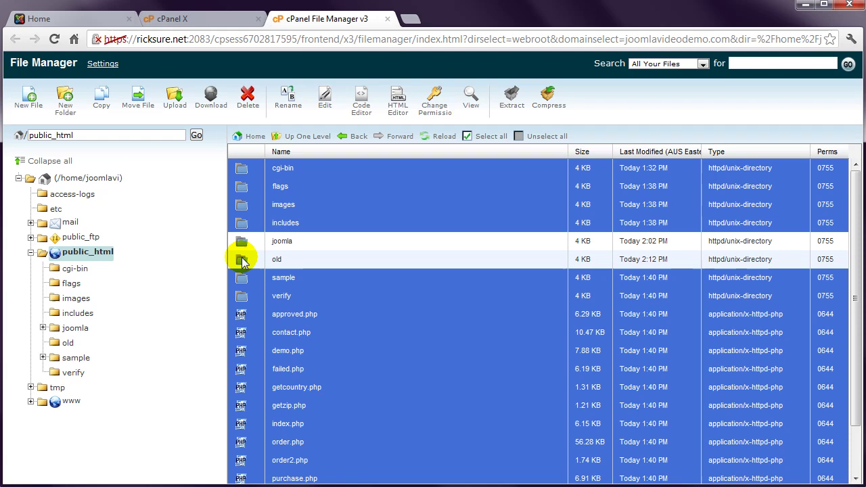
{"action": "left_click", "coordinate": [247, 98]}
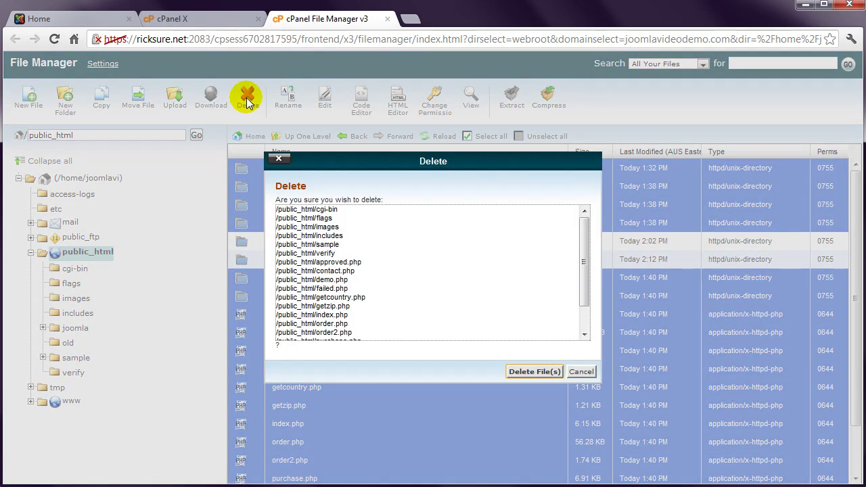
{"action": "left_click", "coordinate": [536, 377]}
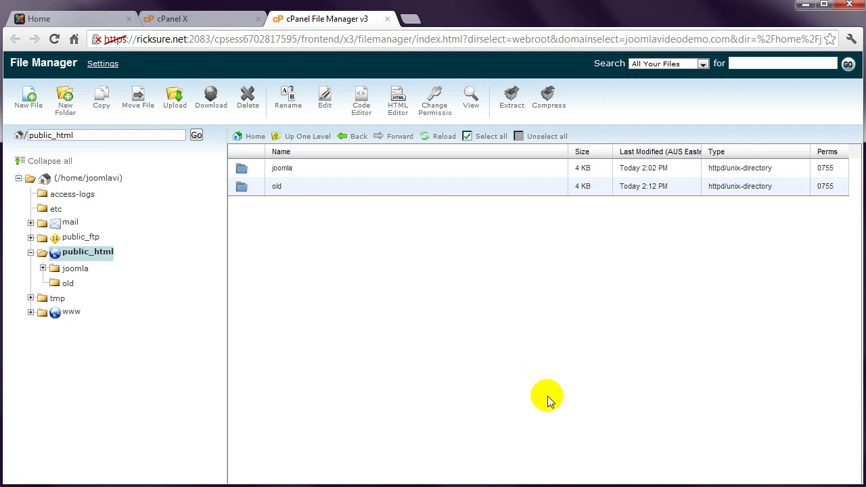
- Move all contents of the joomla folder up into /public_html/
{"action": "double_click", "coordinate": [247, 167]}
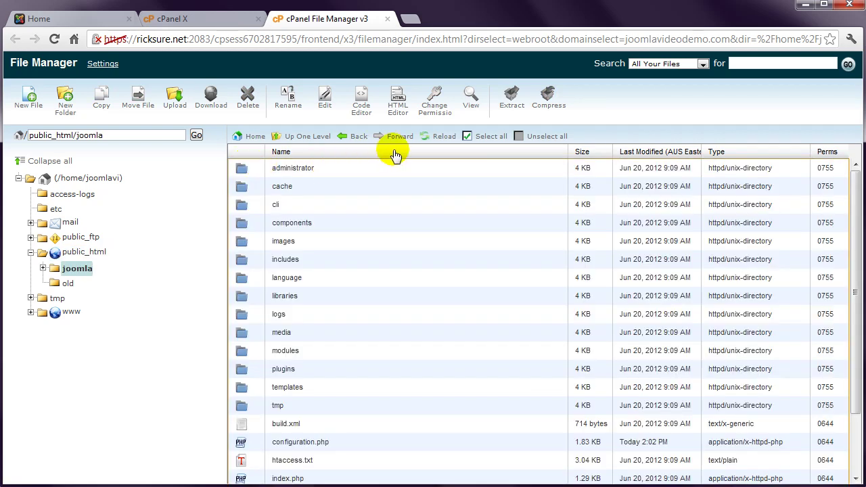
{"action": "left_click", "coordinate": [482, 139]}
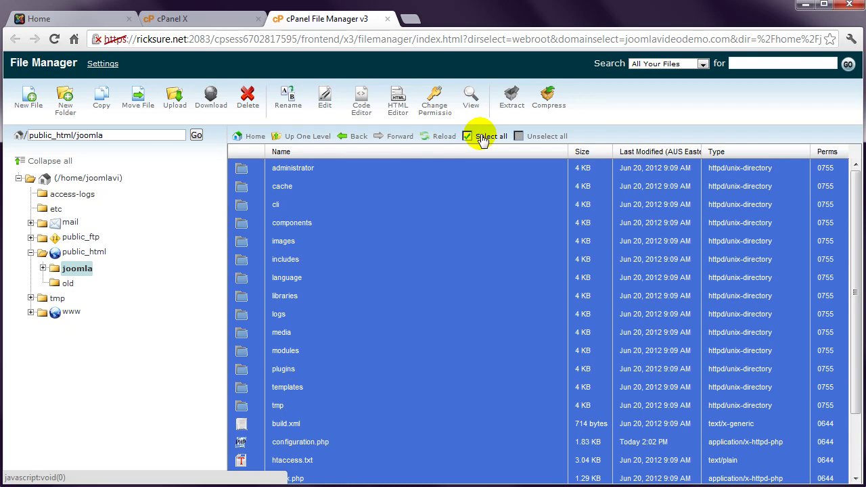
{"action": "left_click", "coordinate": [144, 108]}
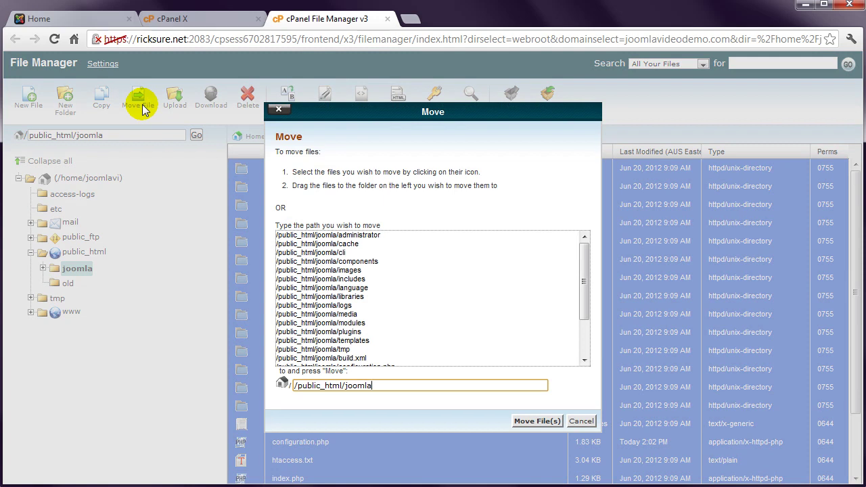
{"action": "double_click", "coordinate": [346, 385]}
{"action": "key", "text": "BackSpace"}
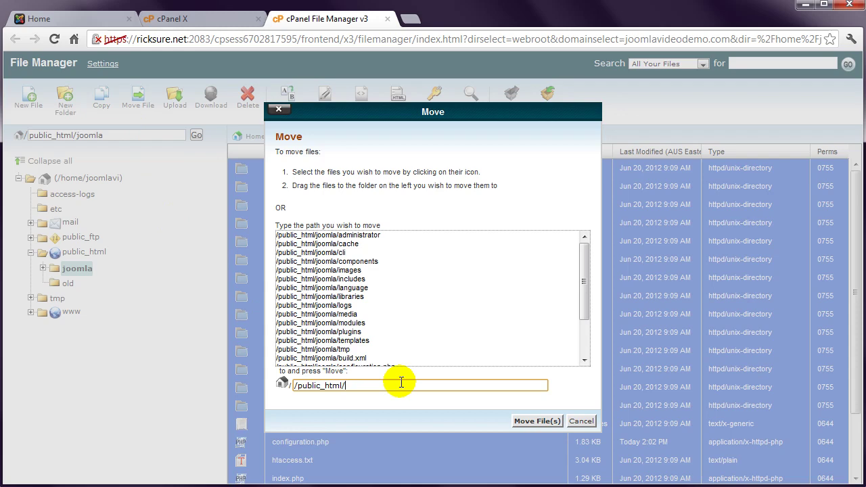
{"action": "left_click", "coordinate": [534, 422]}
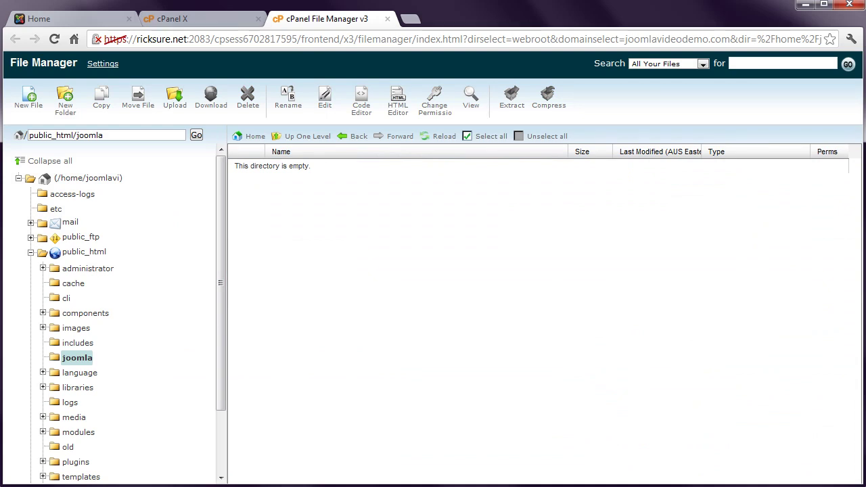
- Return to public_html and open configuration.php in the Code Editor with utf-8 encoding
{"action": "left_click", "coordinate": [305, 136]}
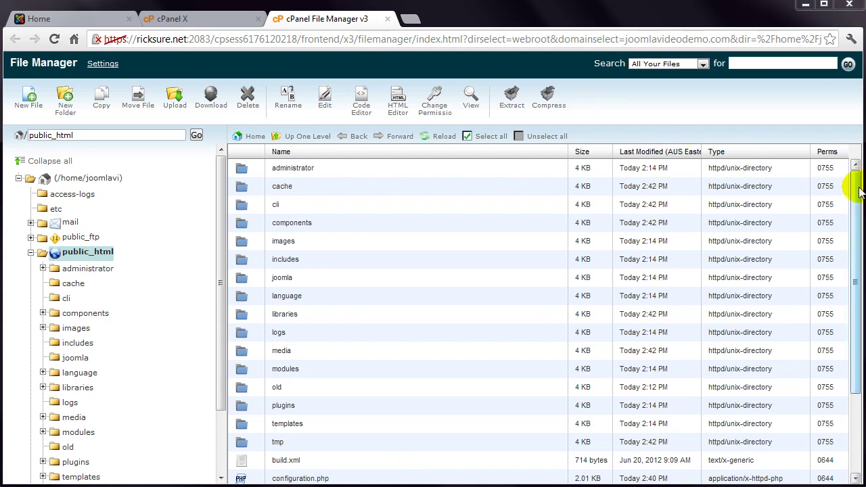
{"action": "left_click_drag", "start_coordinate": [859, 187], "coordinate": [860, 245]}
{"action": "left_click", "coordinate": [252, 404]}
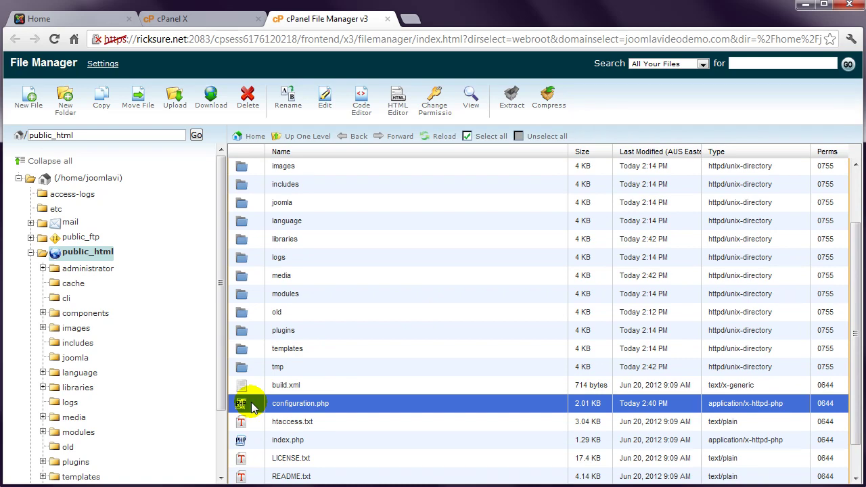
{"action": "left_click", "coordinate": [363, 112]}
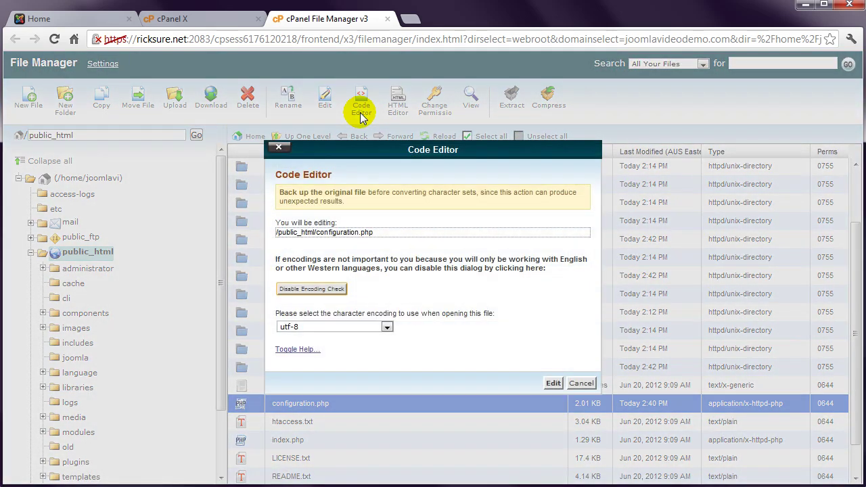
{"action": "left_click", "coordinate": [553, 383]}
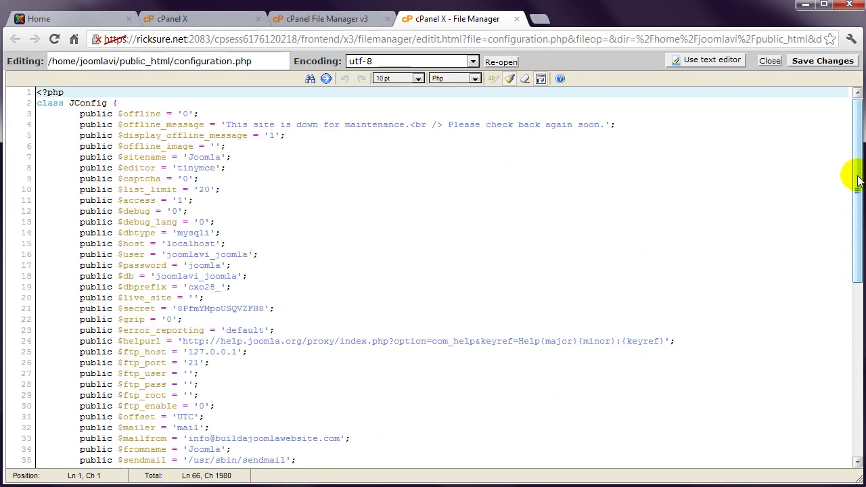
- Remove 'joomla/' from the $log_path and $tmp_path values and save configuration.php
{"action": "left_click_drag", "start_coordinate": [858, 176], "coordinate": [857, 348]}
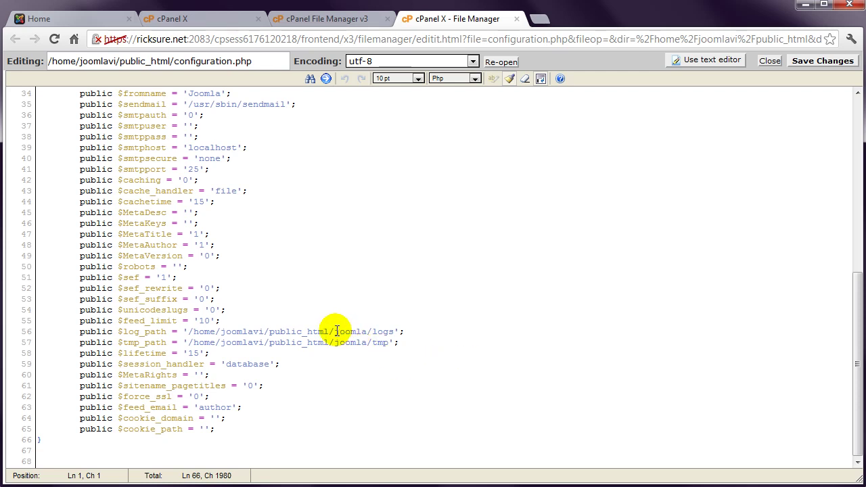
{"action": "left_click_drag", "start_coordinate": [334, 331], "coordinate": [368, 330]}
{"action": "key", "text": "Delete"}
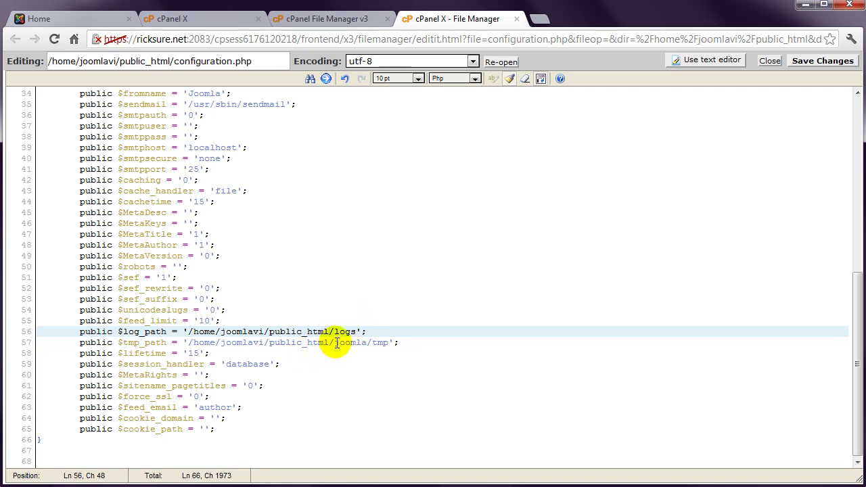
{"action": "left_click", "coordinate": [342, 343]}
{"action": "left_click", "coordinate": [369, 343]}
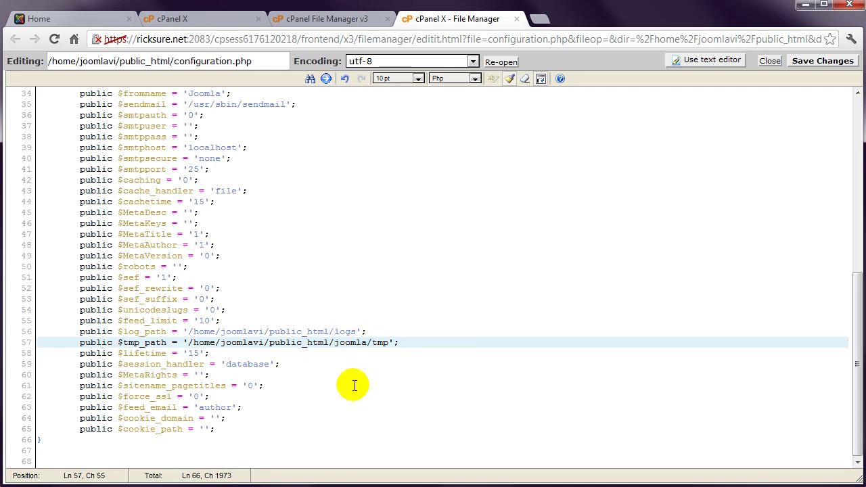
{"action": "key", "text": "BackSpace"}
{"action": "key", "text": "BackSpace"}
{"action": "key", "text": "BackSpace"}
{"action": "key", "text": "BackSpace"}
{"action": "key", "text": "BackSpace"}
{"action": "key", "text": "BackSpace"}
{"action": "key", "text": "BackSpace"}
{"action": "left_click", "coordinate": [827, 61]}
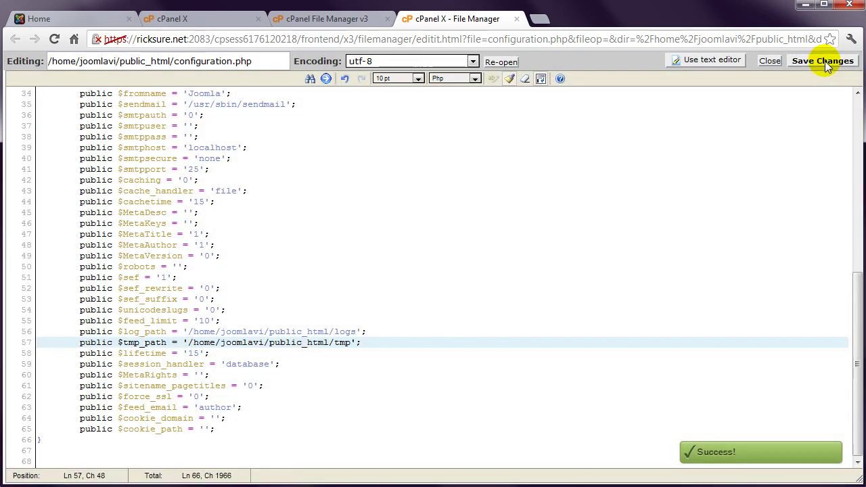
{"action": "left_click", "coordinate": [770, 61]}
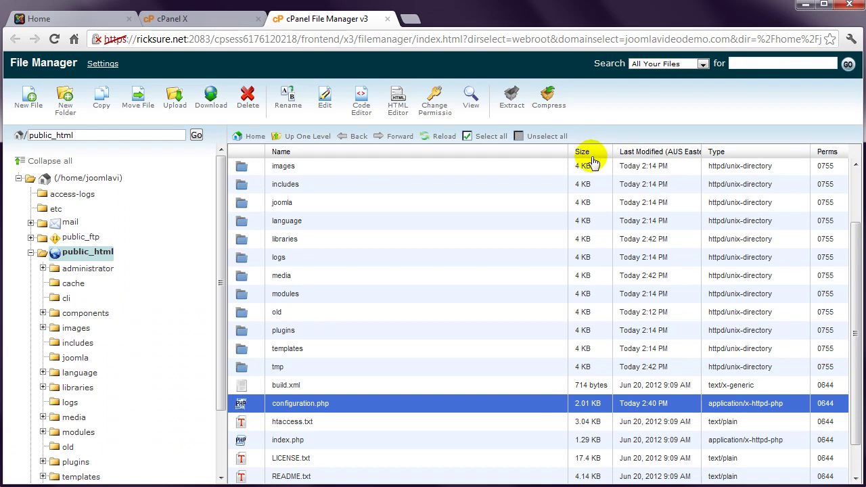
{"action": "left_click", "coordinate": [112, 19]}
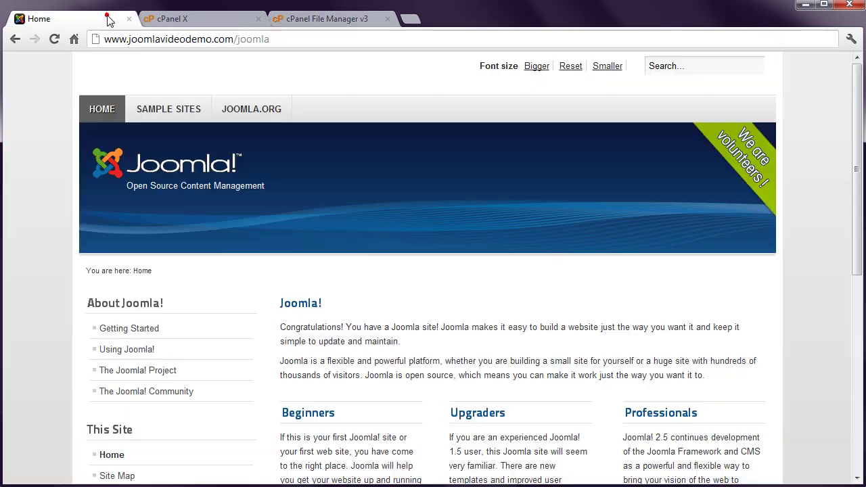
{"action": "left_click", "coordinate": [237, 39]}
{"action": "left_click", "coordinate": [284, 39]}
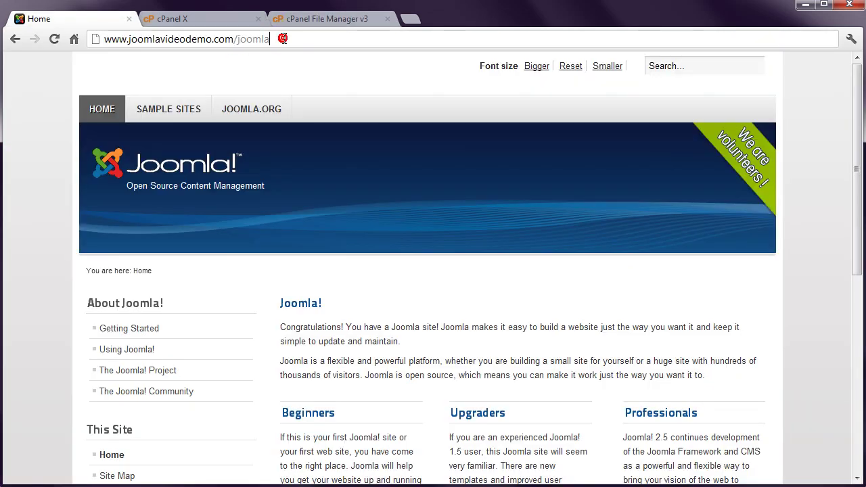
{"action": "key", "text": "BackSpace"}
{"action": "key", "text": "BackSpace"}
{"action": "key", "text": "BackSpace"}
{"action": "key", "text": "BackSpace"}
{"action": "key", "text": "BackSpace"}
{"action": "key", "text": "BackSpace"}
{"action": "key", "text": "BackSpace"}
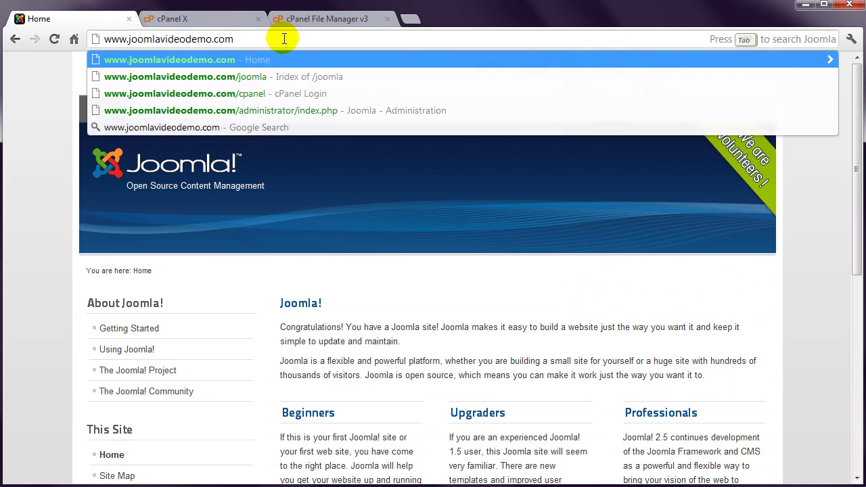
{"action": "key", "text": "Return"}
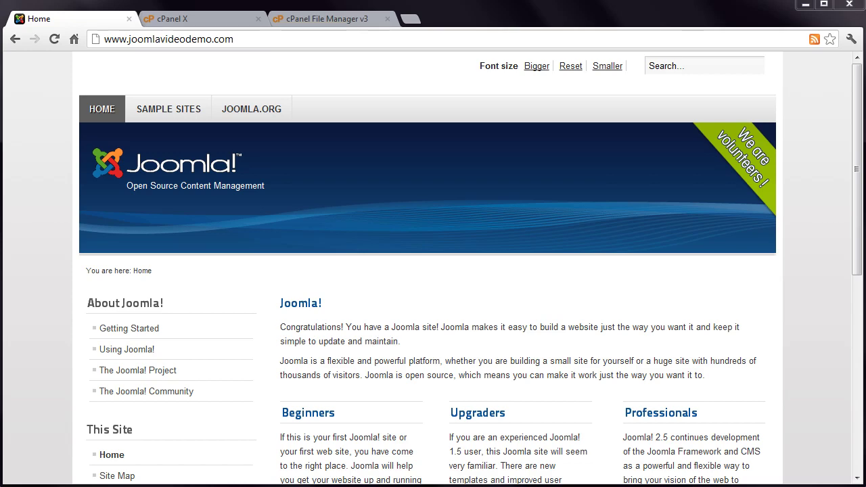
- Open configuration.php in the File Manager's Code Editor
{"action": "left_click", "coordinate": [322, 19]}
{"action": "scroll", "coordinate": [332, 348], "scroll_direction": "down", "scroll_amount": 2}
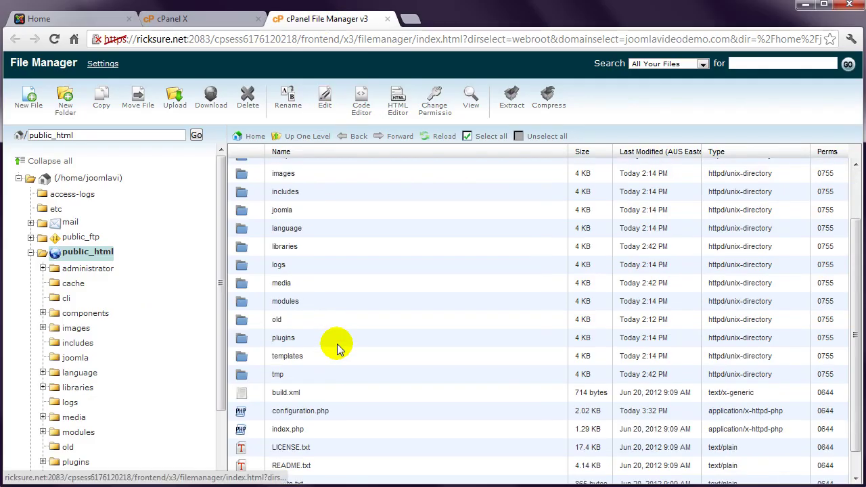
{"action": "scroll", "coordinate": [338, 349], "scroll_direction": "down", "scroll_amount": 1}
{"action": "left_click", "coordinate": [253, 383]}
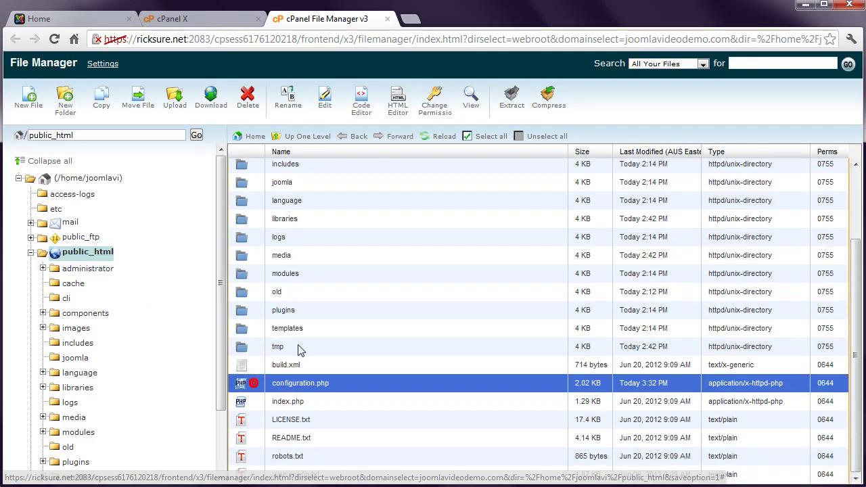
{"action": "left_click", "coordinate": [365, 114]}
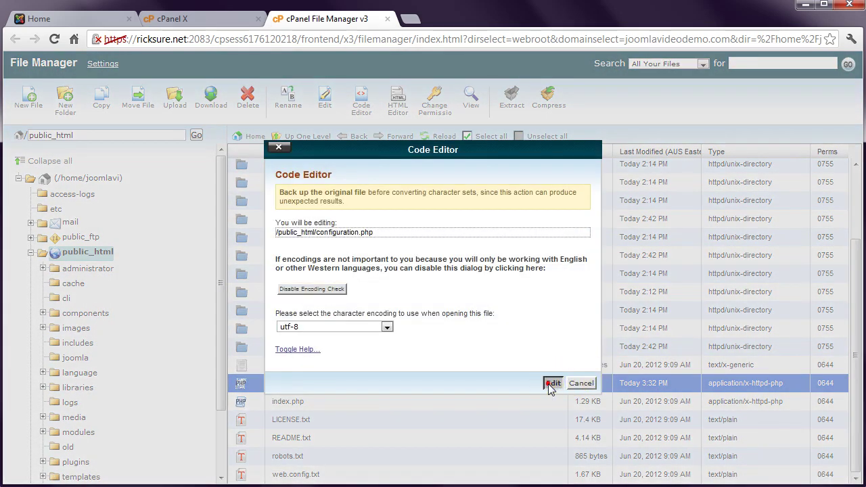
{"action": "left_click", "coordinate": [552, 384]}
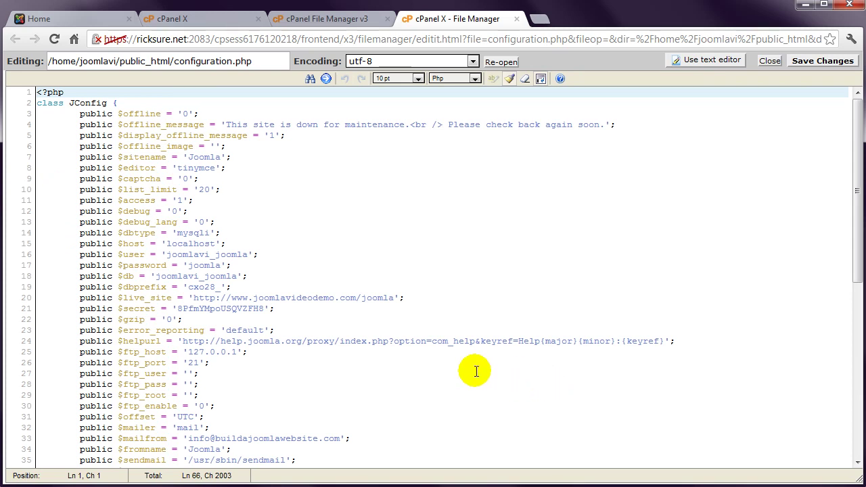
{"action": "left_click_drag", "start_coordinate": [193, 297], "coordinate": [395, 298]}
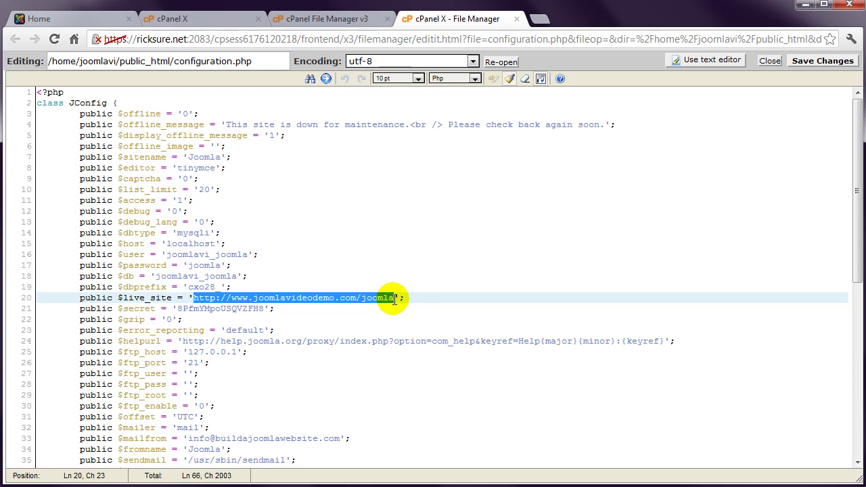
{"action": "left_click", "coordinate": [394, 298]}
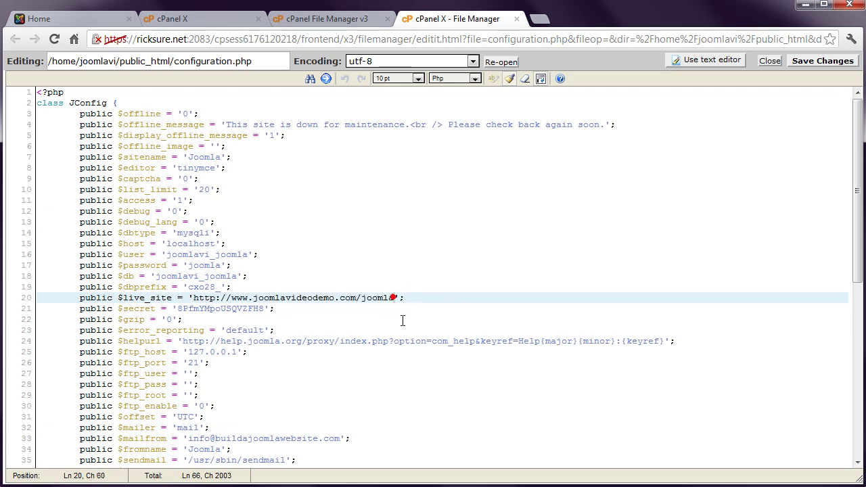
{"action": "key", "text": "BackSpace"}
{"action": "key", "text": "BackSpace"}
{"action": "key", "text": "BackSpace"}
{"action": "key", "text": "BackSpace"}
{"action": "key", "text": "BackSpace"}
{"action": "key", "text": "BackSpace"}
{"action": "key", "text": "BackSpace"}
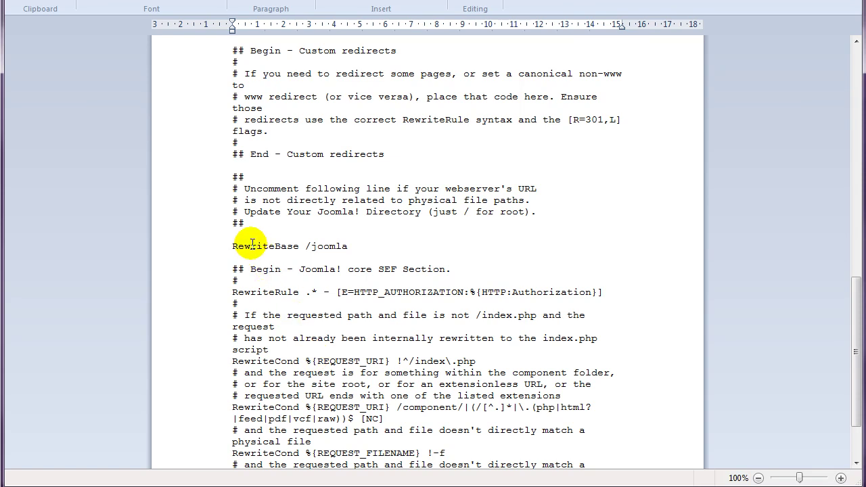
- Prefix the RewriteBase /joomla line with # in the Word copy of the htaccess rules
{"action": "left_click", "coordinate": [226, 246]}
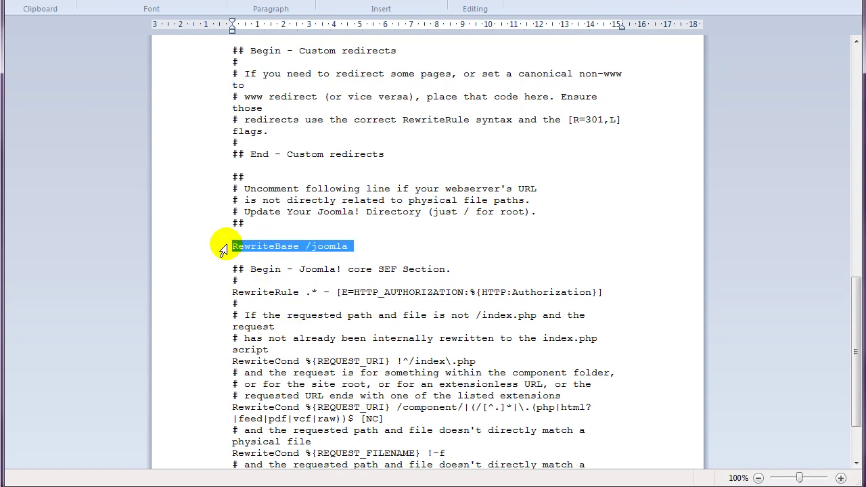
{"action": "left_click", "coordinate": [228, 245]}
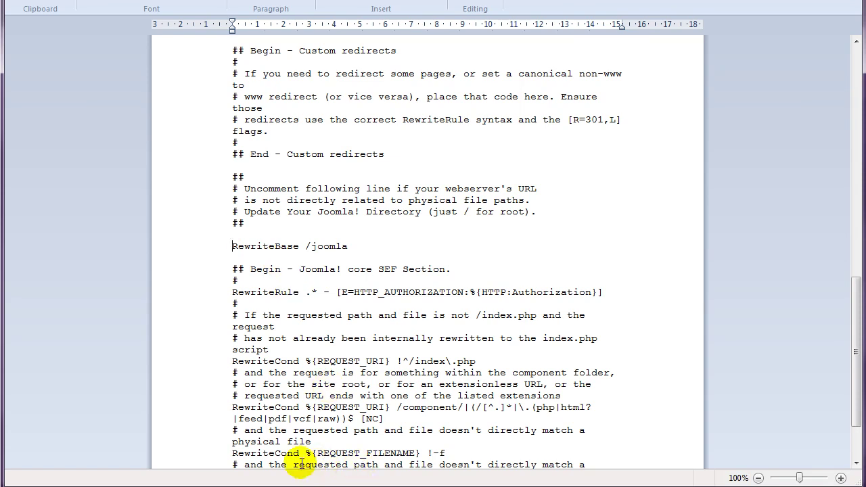
{"action": "type", "text": "#"}
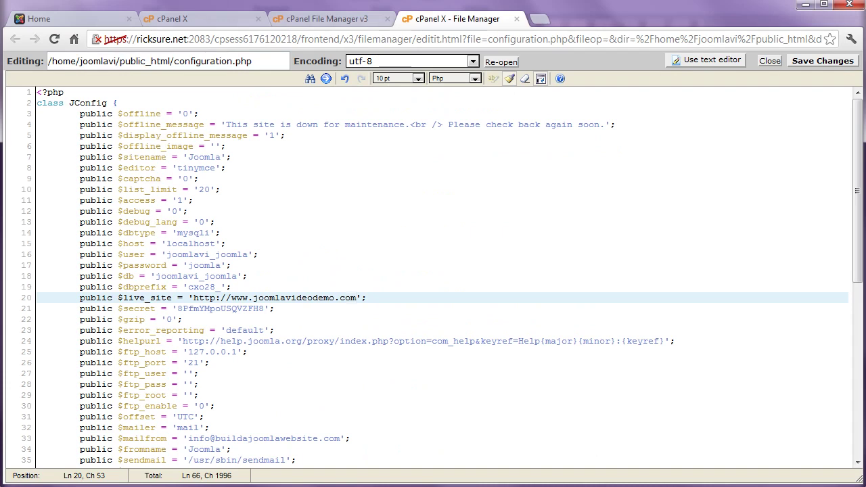
{"action": "left_click", "coordinate": [70, 22]}
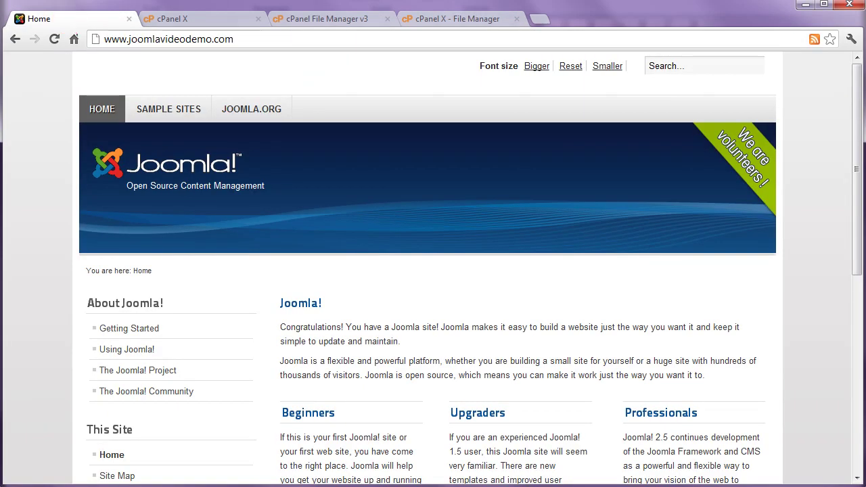